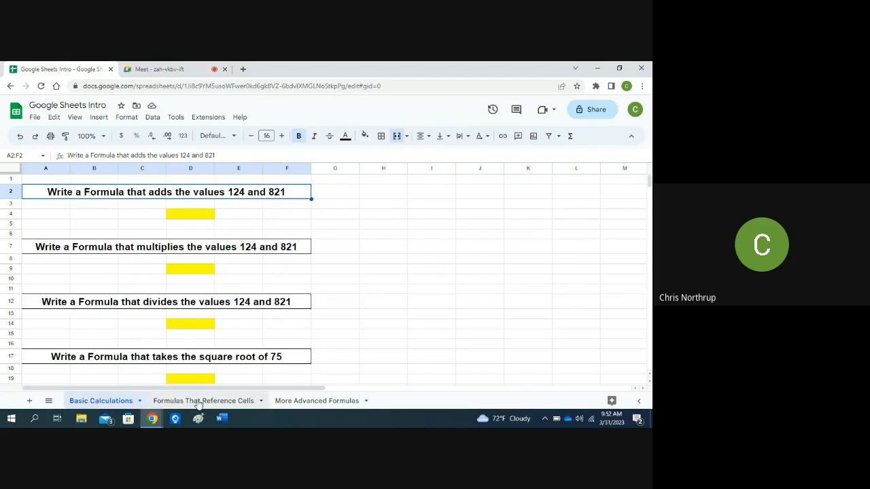
Enter 124+821 without an equals sign in cell D4 under the addition exercise.
click(203, 216)
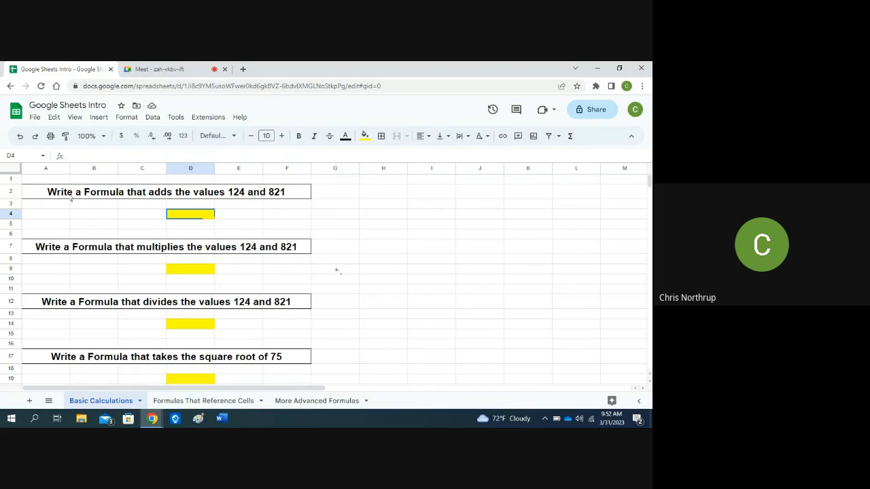
text(124)
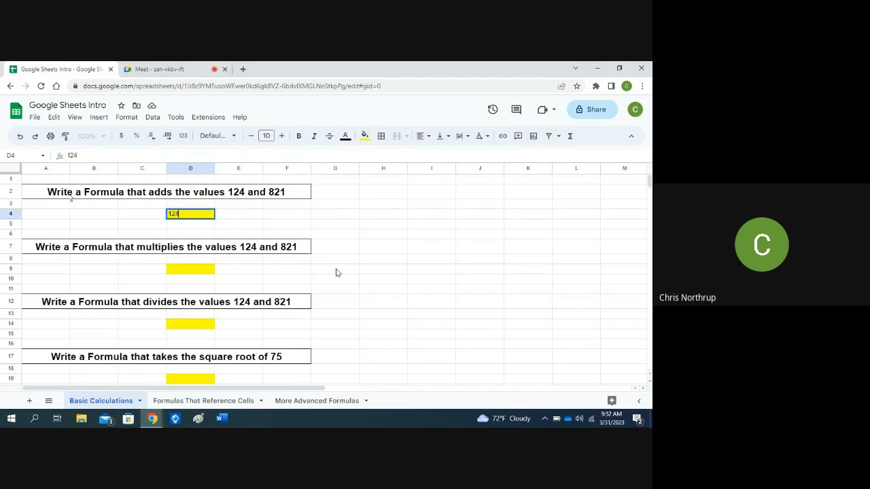
text(+821)
key(Return)
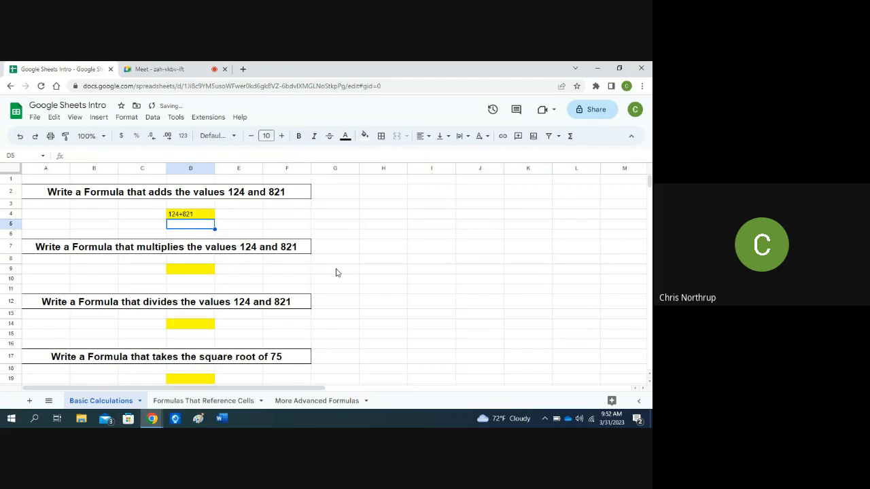
key(Up)
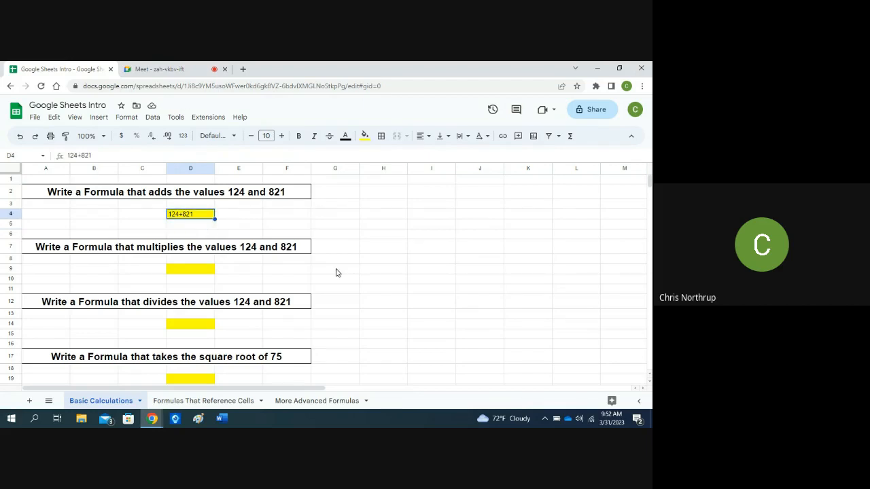
Add a leading equals sign to the entry in D4 so it becomes the formula =124+821.
double_click(172, 216)
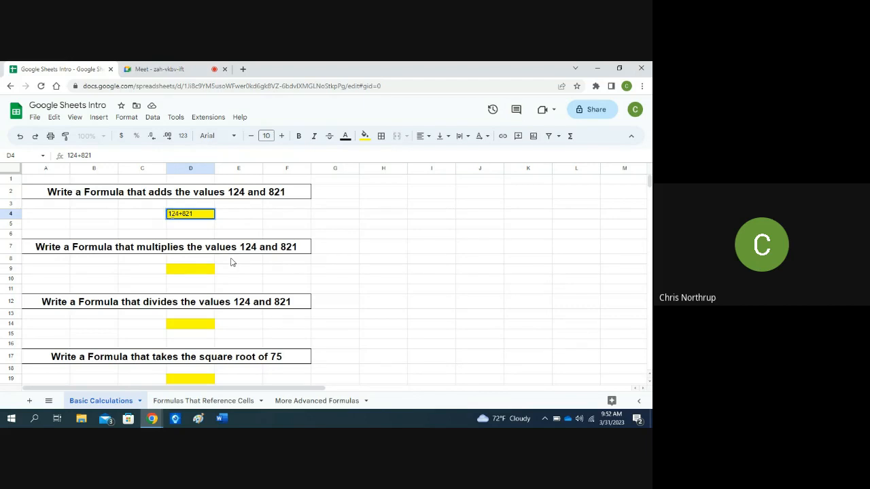
text(=)
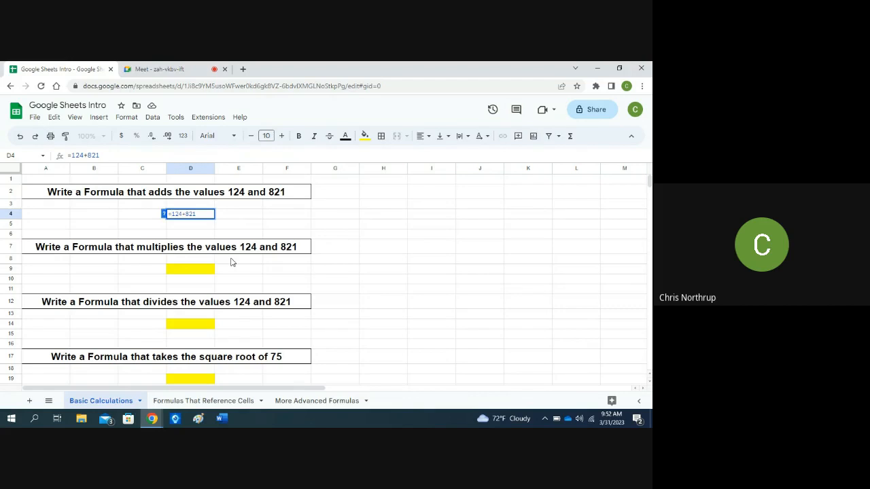
key(Return)
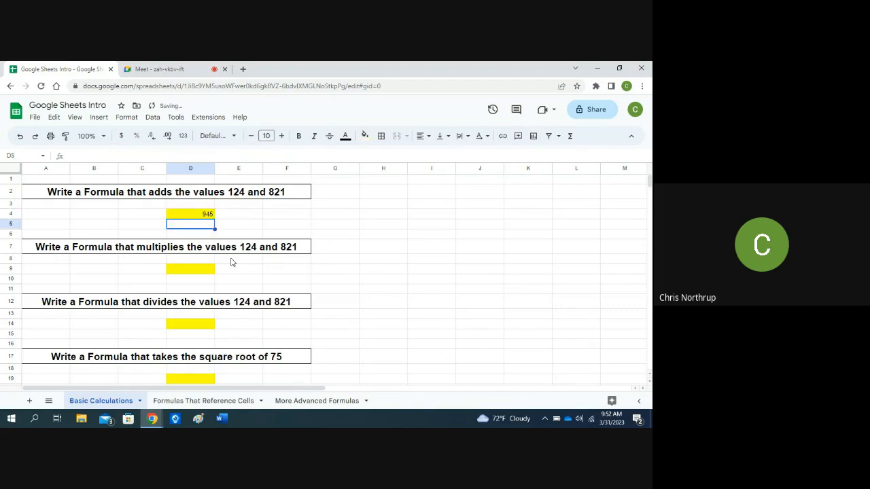
Enter the formula =124*821 in cell D9 under the multiplication exercise.
key(Down)
key(Down)
key(Down)
key(Down)
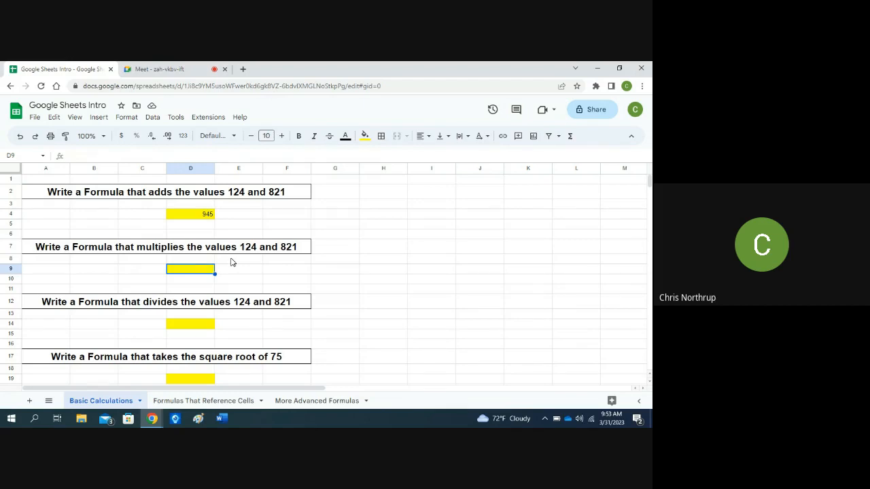
text(=)
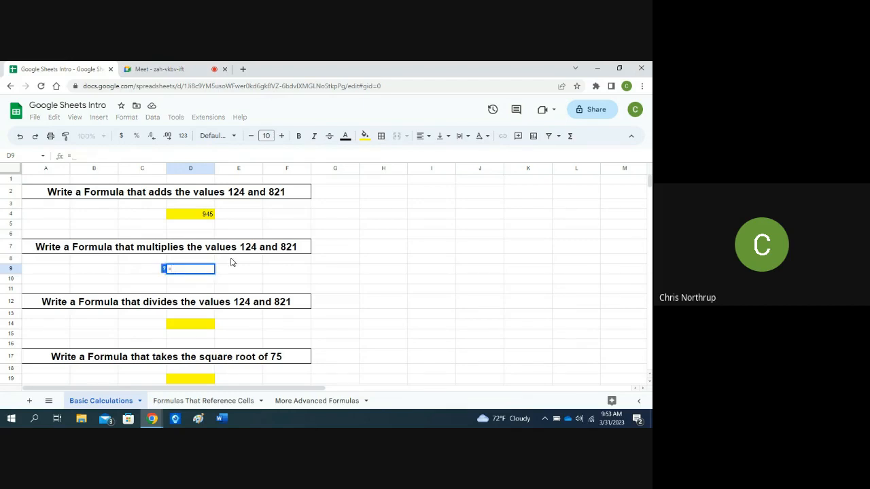
text(124)
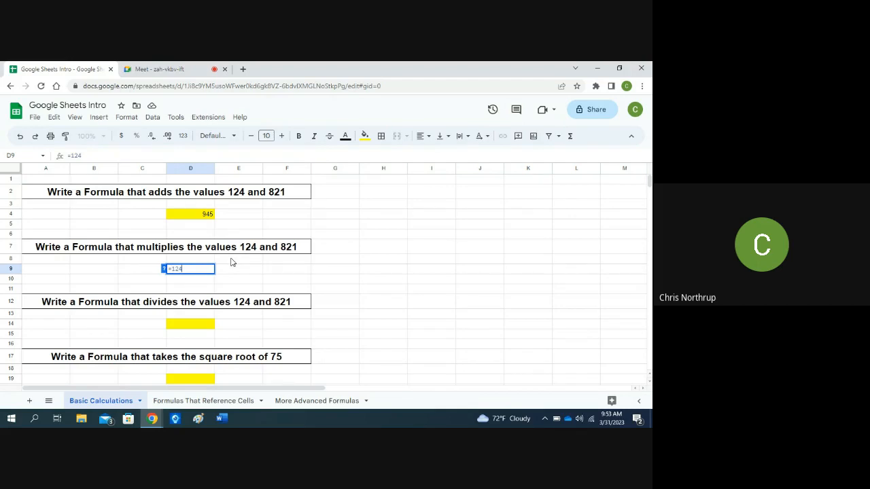
text(*)
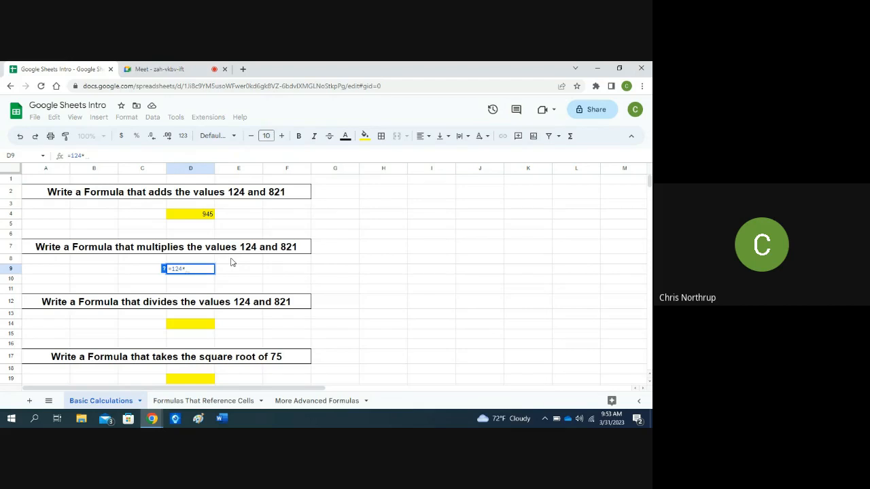
text(821)
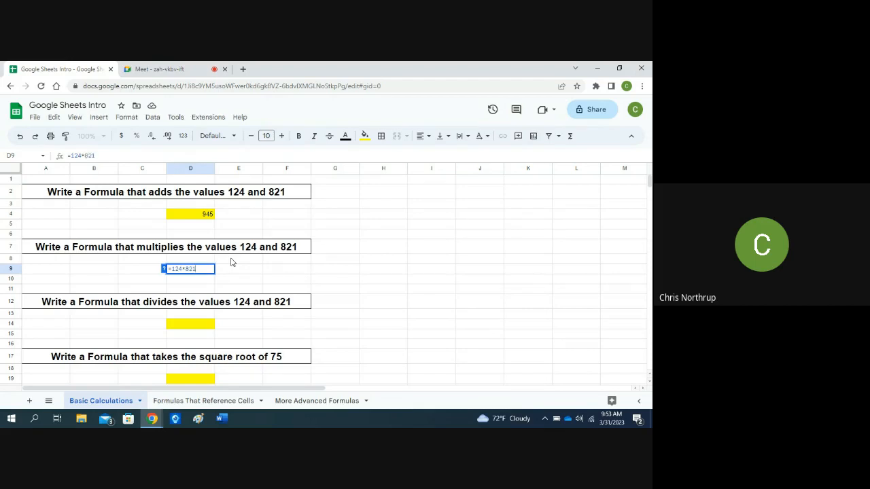
key(Return)
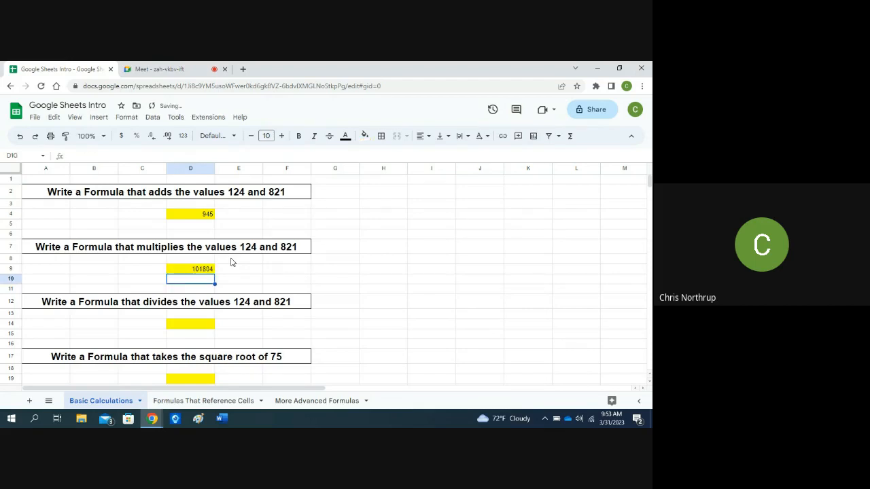
Remove the equals sign from the multiplication formula in D9, leaving 124*821.
key(Up)
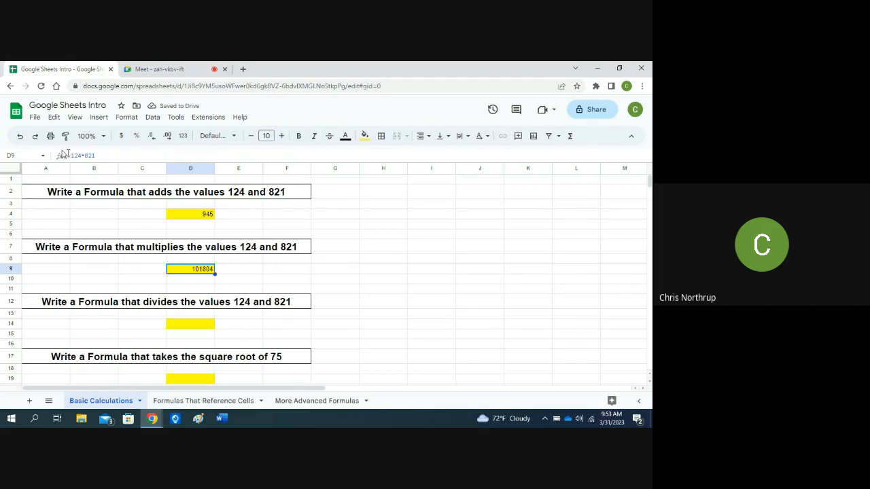
click(70, 155)
key(BackSpace)
key(Return)
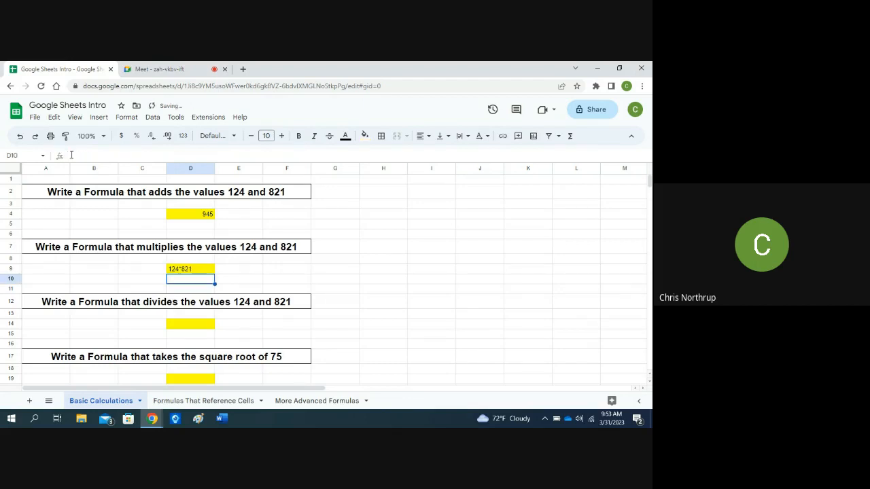
Put the equals sign back in front of 124*821 in cell D9.
key(Up)
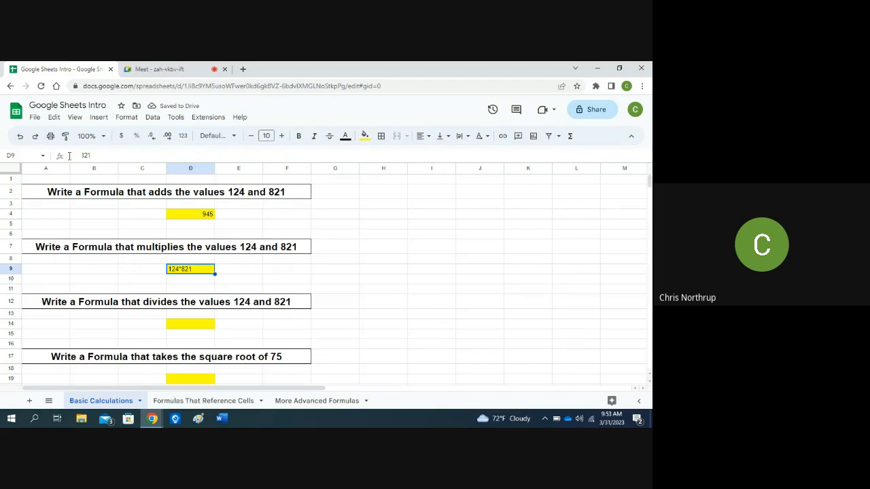
click(69, 155)
text(=)
key(Return)
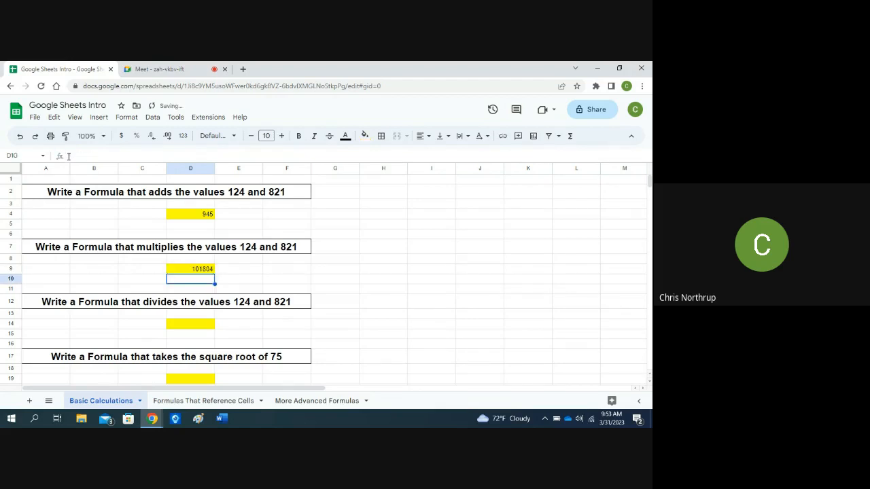
Enter the formula =124/821 in cell D14 under the division exercise.
key(Down)
key(Down)
key(Down)
key(Down)
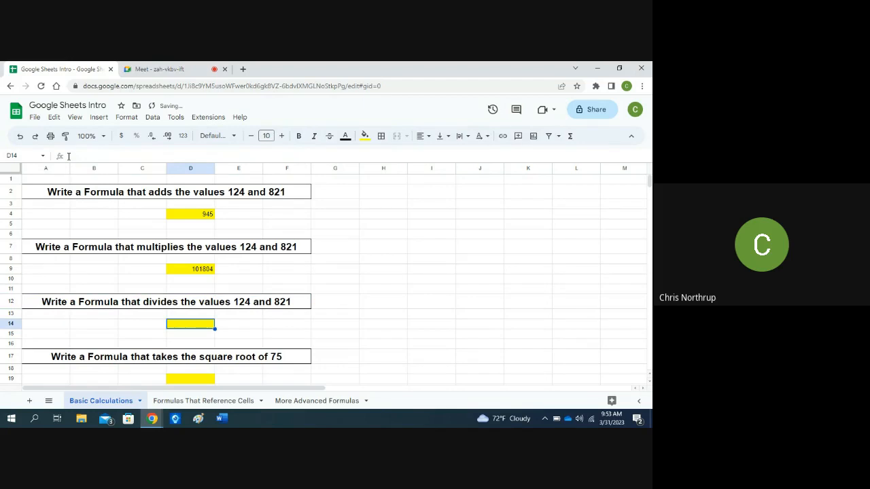
text(=)
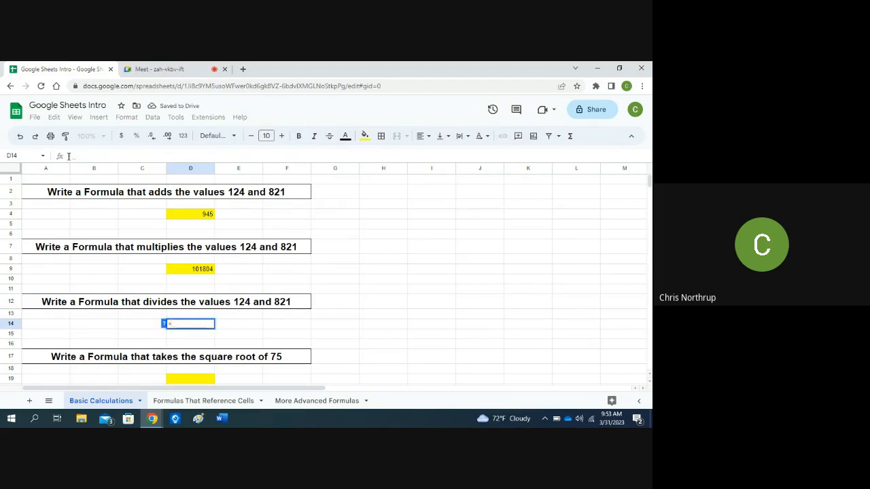
text(124/821)
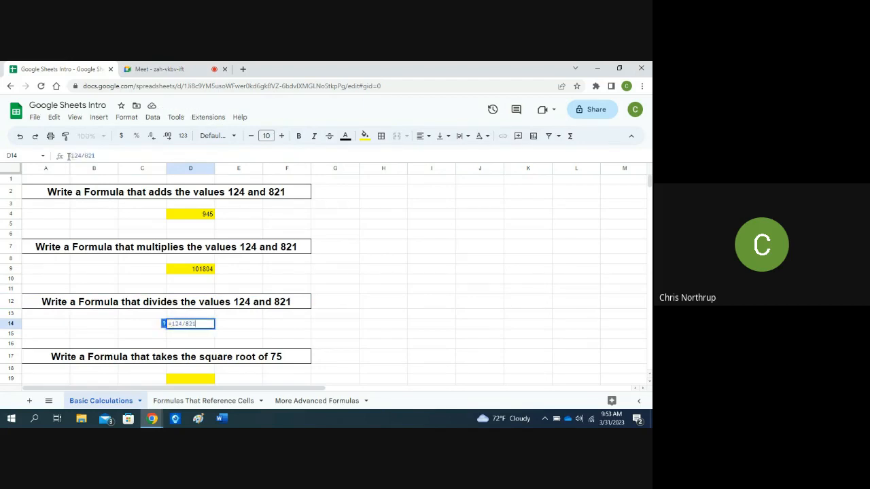
key(Return)
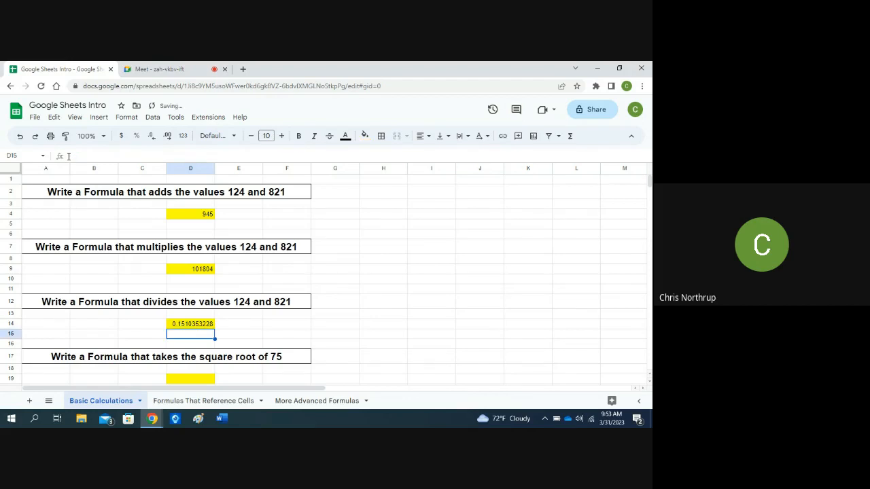
Enter the formula =sqrt(75) in cell D19 under the square root exercise and reselect that cell.
key(Down)
key(Down)
key(Down)
key(Down)
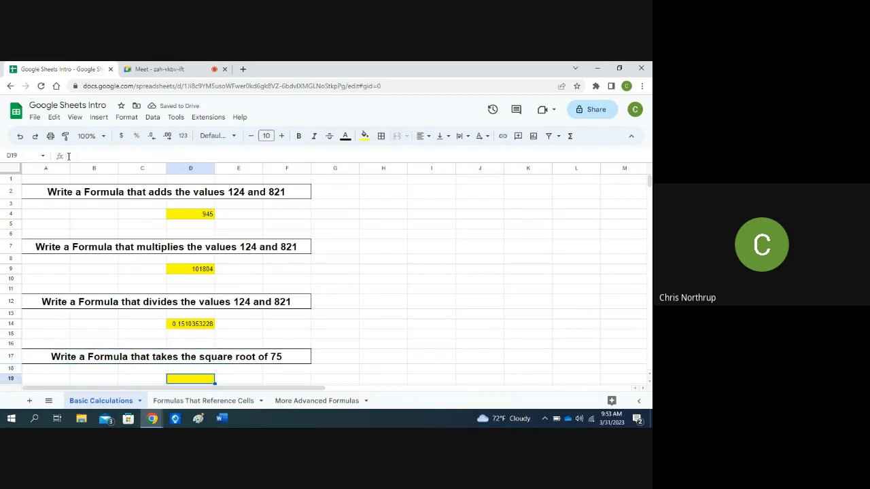
text(=)
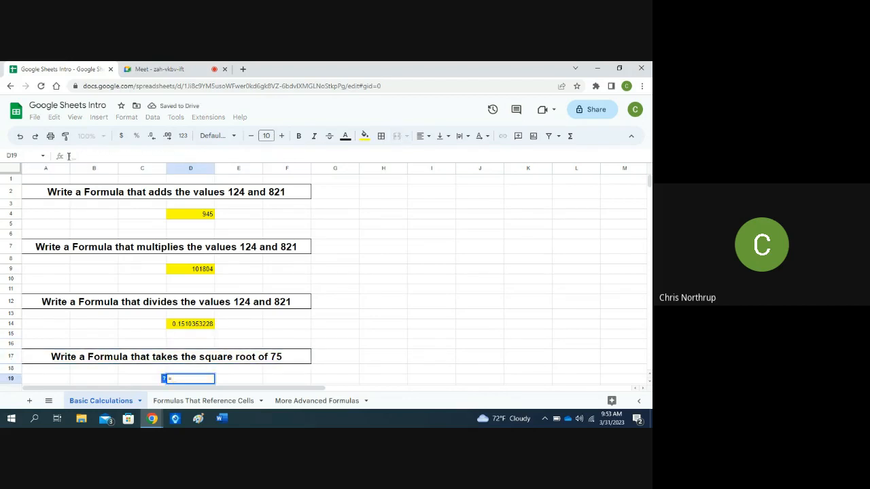
text(sqrt)
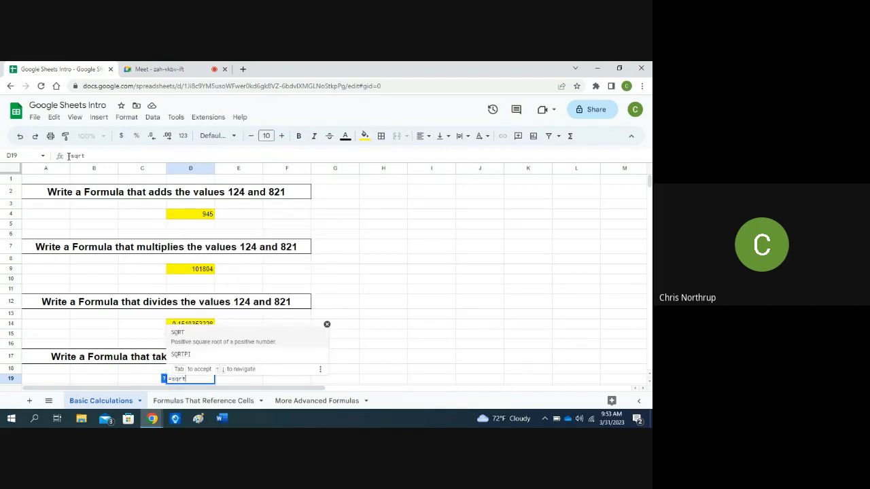
text(()
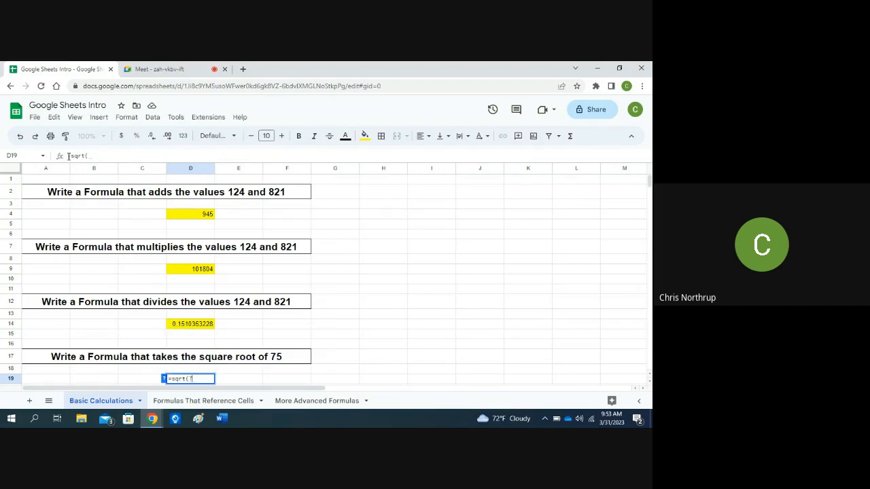
text(75))
key(Return)
key(Up)
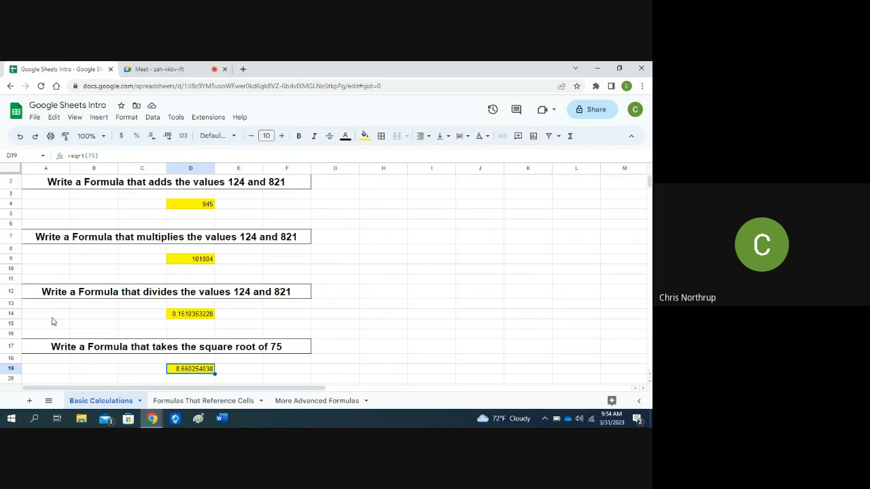
On the Formulas That Reference Cells sheet, enter 70 in cell B4 and 921 in cell C4.
click(182, 403)
click(196, 216)
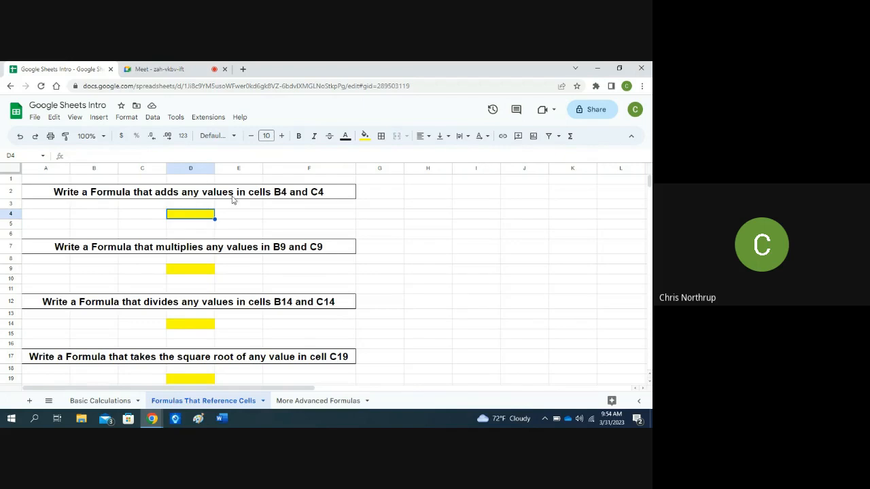
click(105, 218)
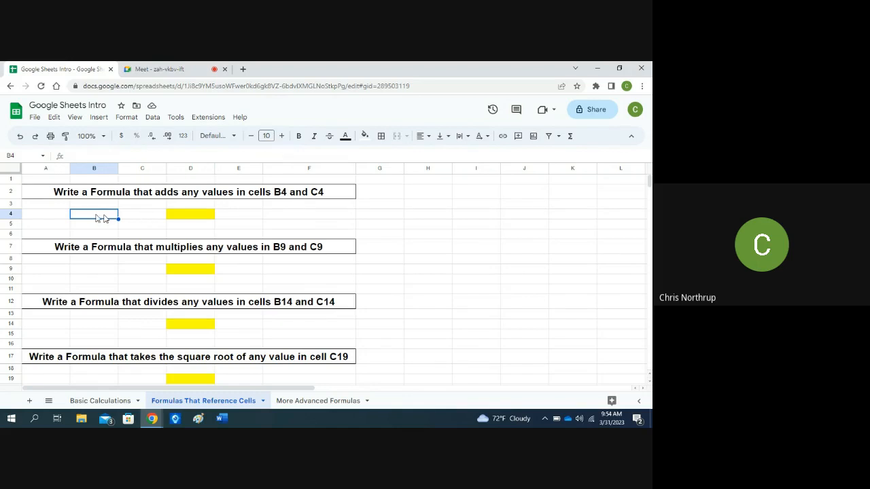
text(70)
key(Tab)
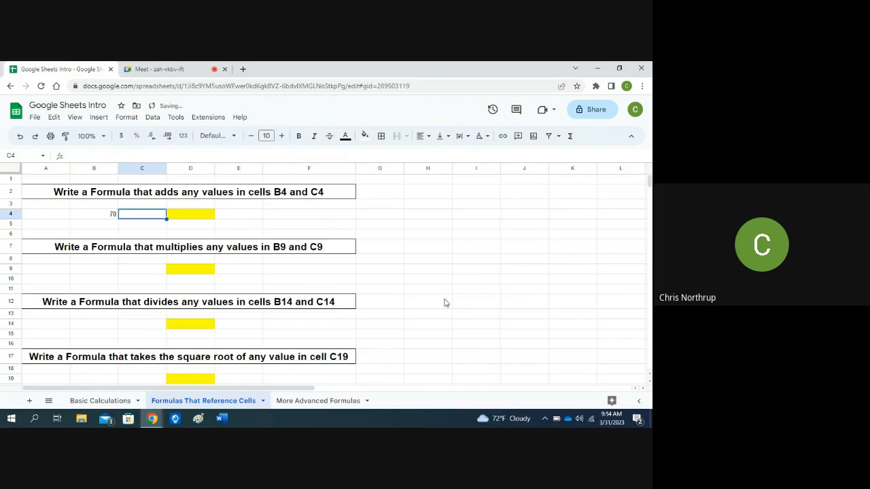
text(921)
key(Tab)
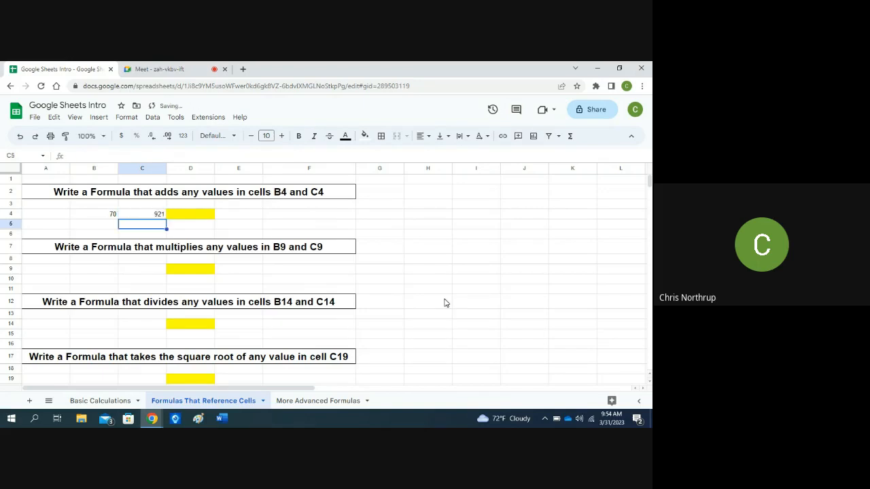
Enter the formula =B4+C4 in cell D4 under the addition exercise.
key(Left)
key(Left)
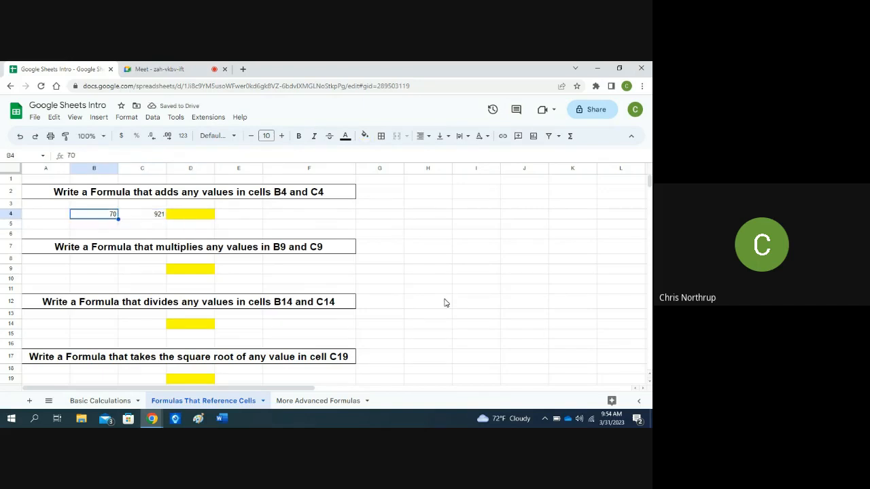
key(Right)
key(Right)
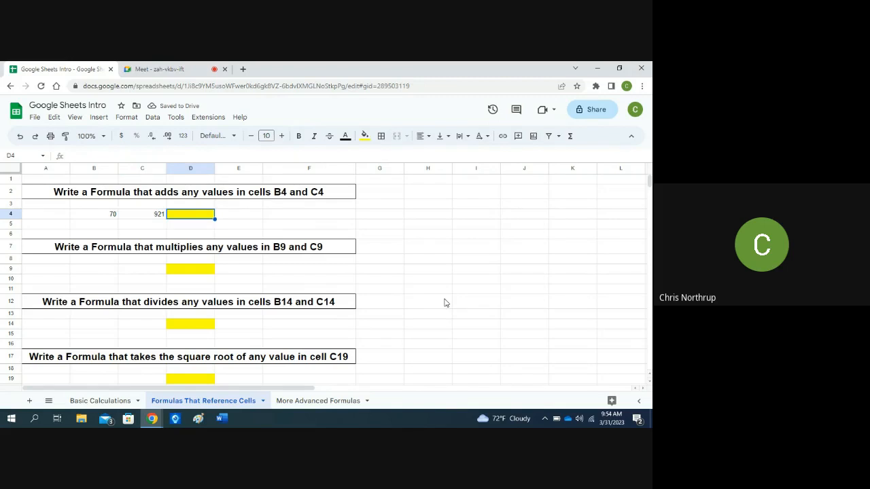
text(=)
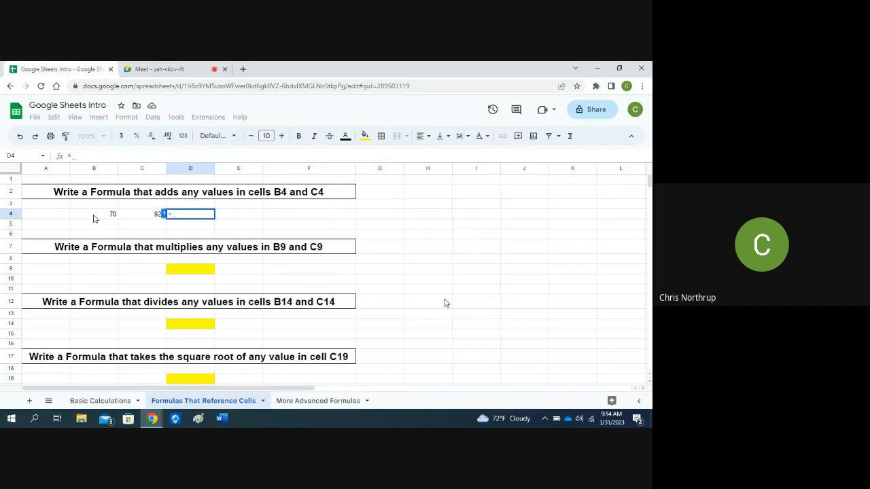
key(Left)
key(Left)
key(Left)
key(Right)
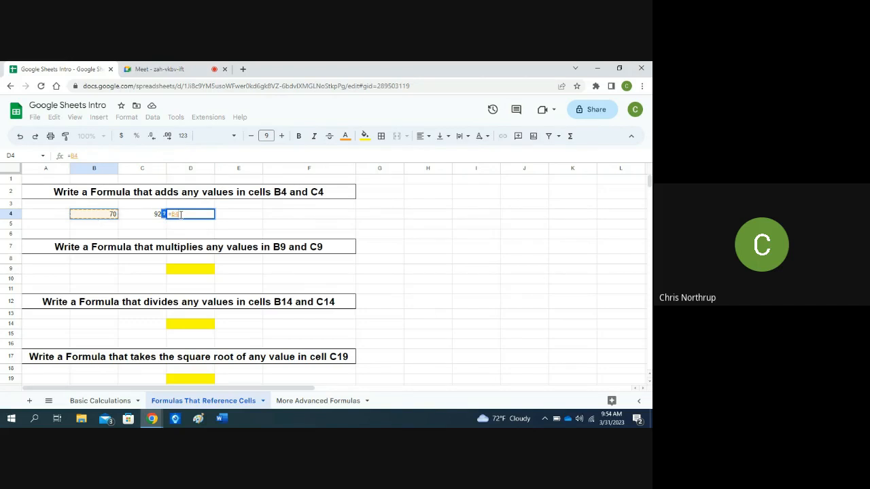
text(+)
click(154, 216)
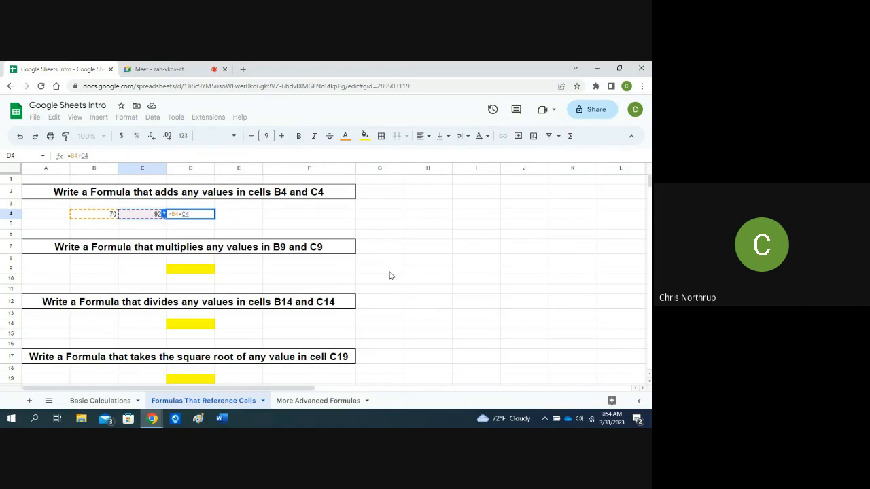
key(Return)
key(Up)
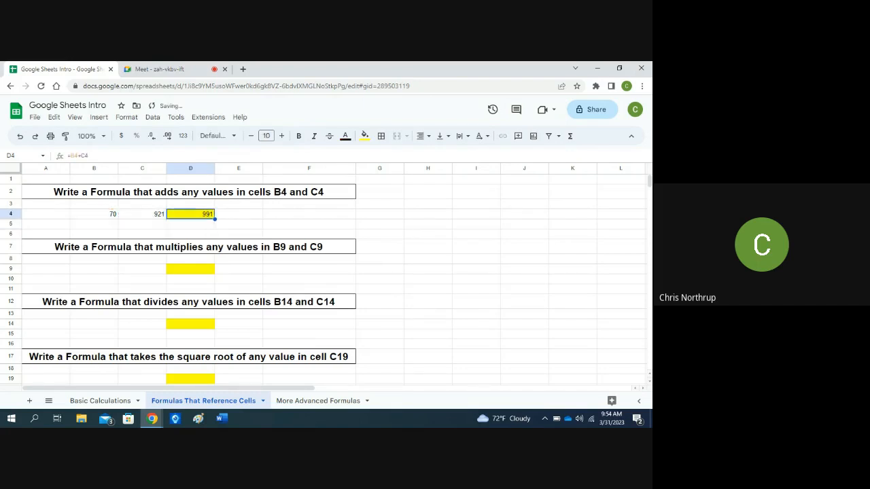
Change the value in cell B4 to 25 to test the addition formula.
key(Left)
key(Left)
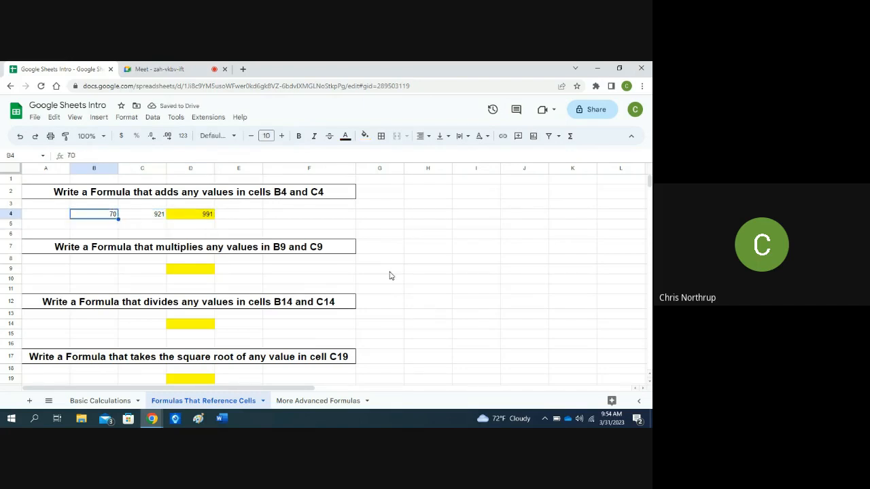
text(25)
key(Return)
key(Right)
key(Right)
key(Up)
key(Up)
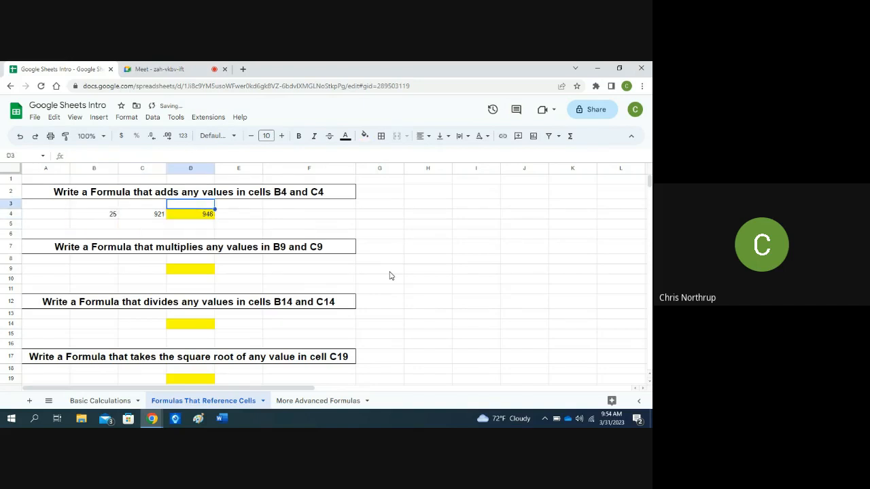
Enter 427 in cell B9 and 113 in cell C9 under the multiplication exercise.
key(Down)
key(Down)
key(Down)
key(Down)
key(Down)
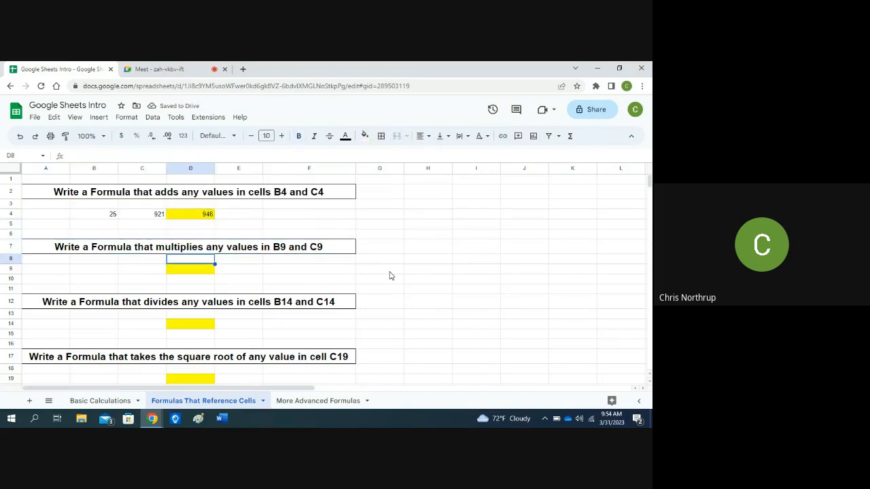
key(Down)
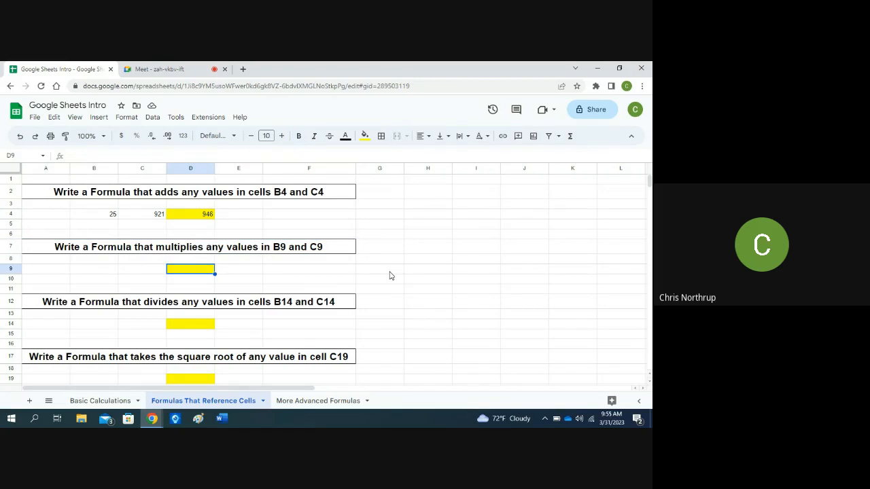
key(Left)
key(Left)
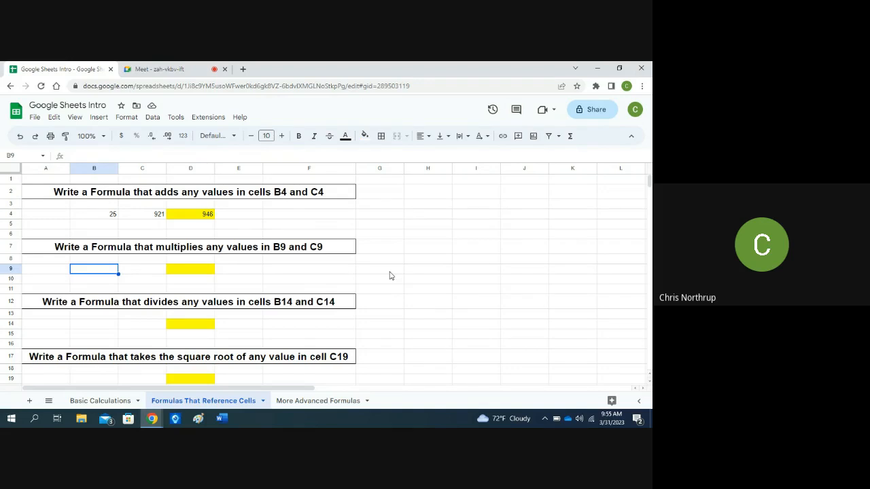
text(427)
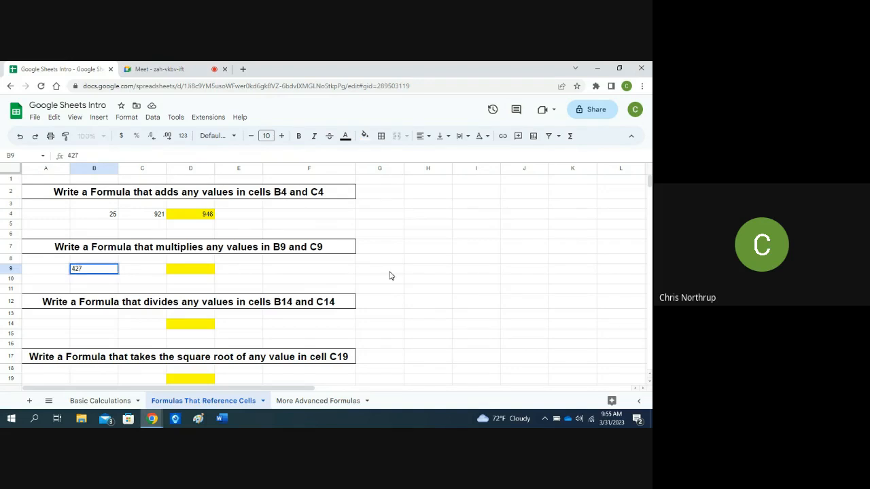
key(Tab)
text(113)
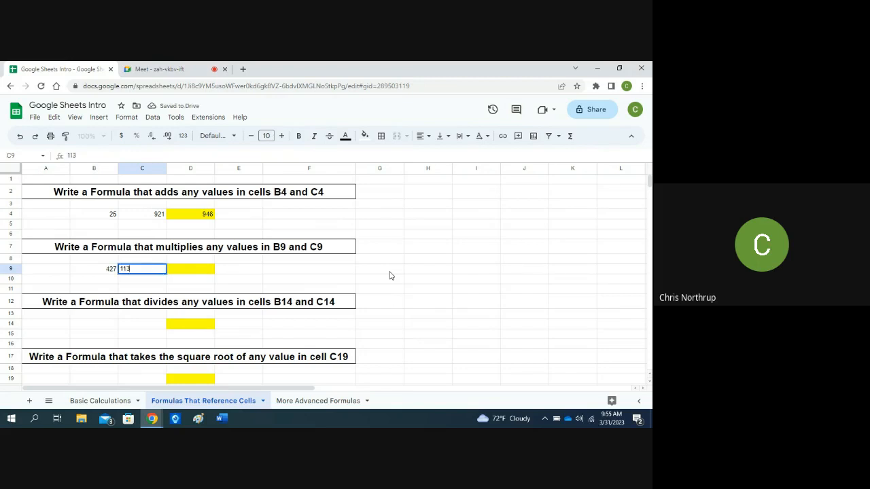
key(Return)
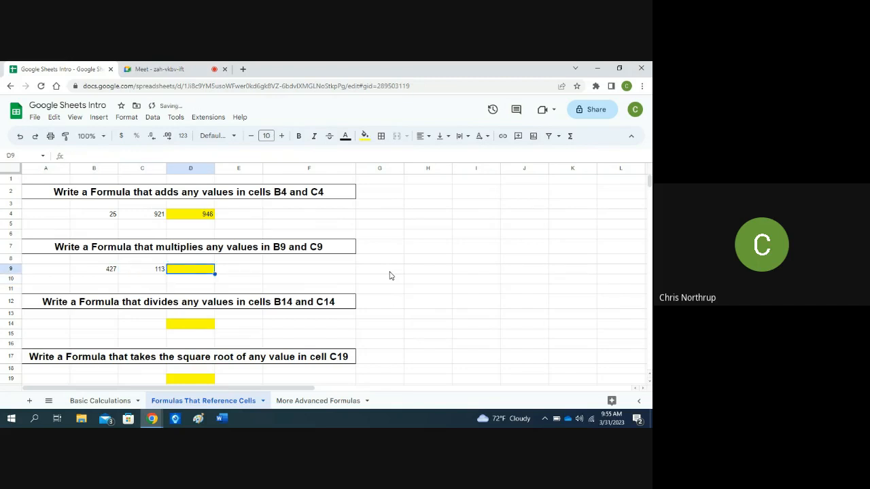
Enter the formula =B9*C9 in cell D9 to multiply the two referenced cells.
key(Left)
key(Left)
key(Right)
key(Right)
text(=)
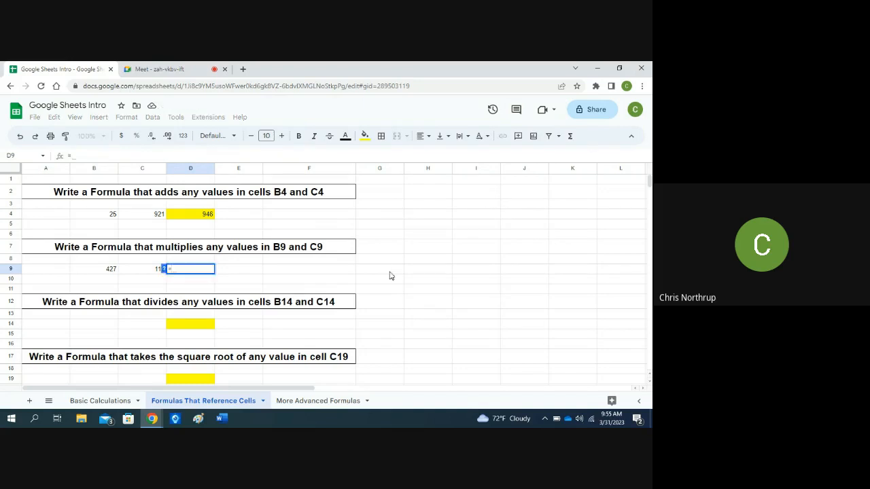
key(Left)
key(Left)
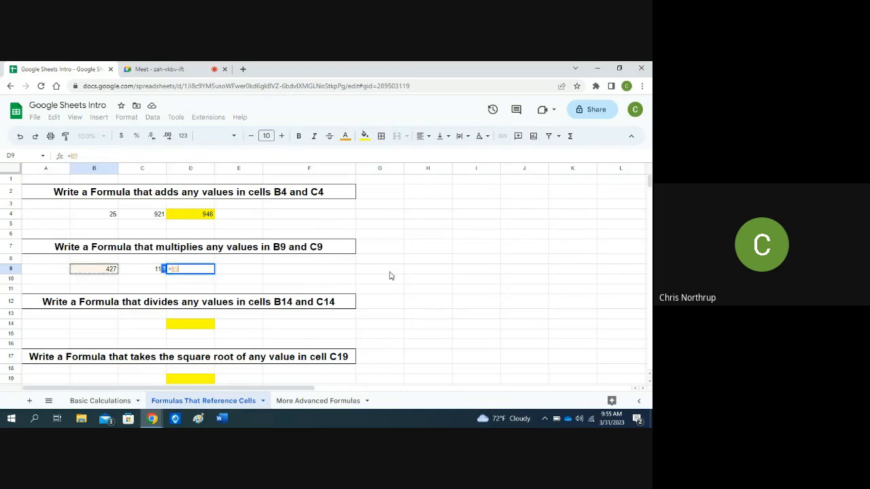
text(*)
key(Left)
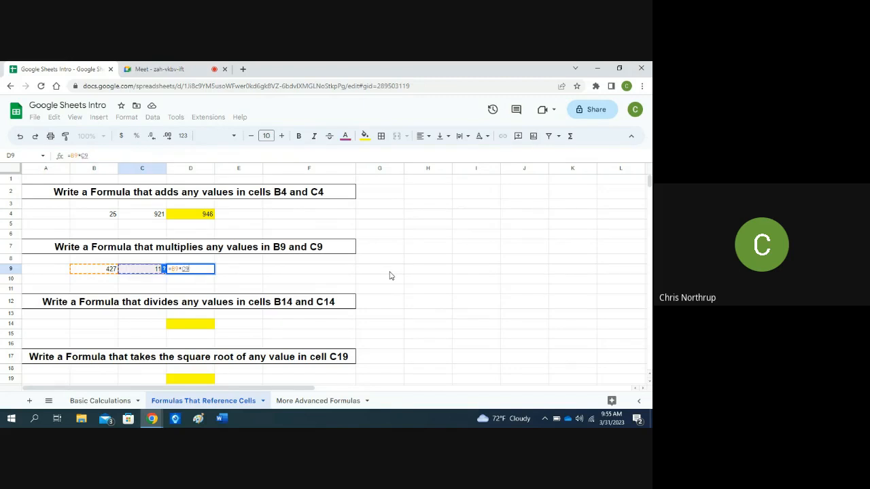
key(Return)
Test the multiplication formula by changing cell C9 to 2 and cell B9 to 65.21.
key(Left)
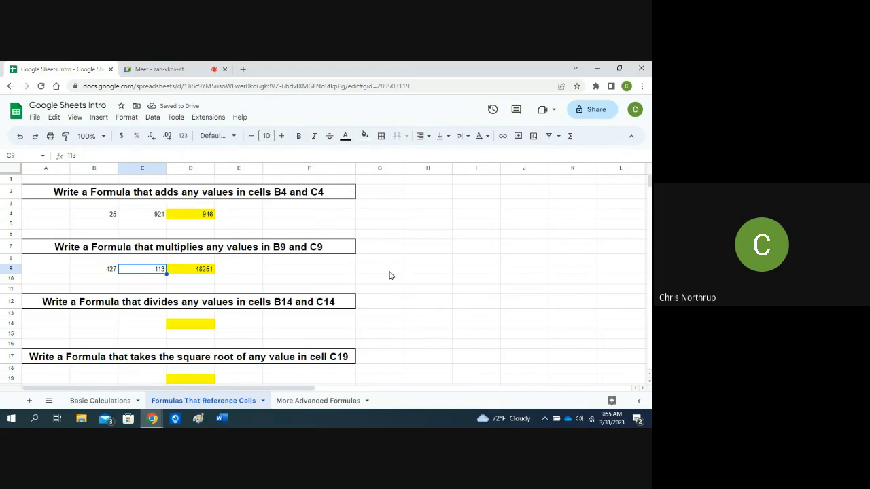
text(2)
key(Return)
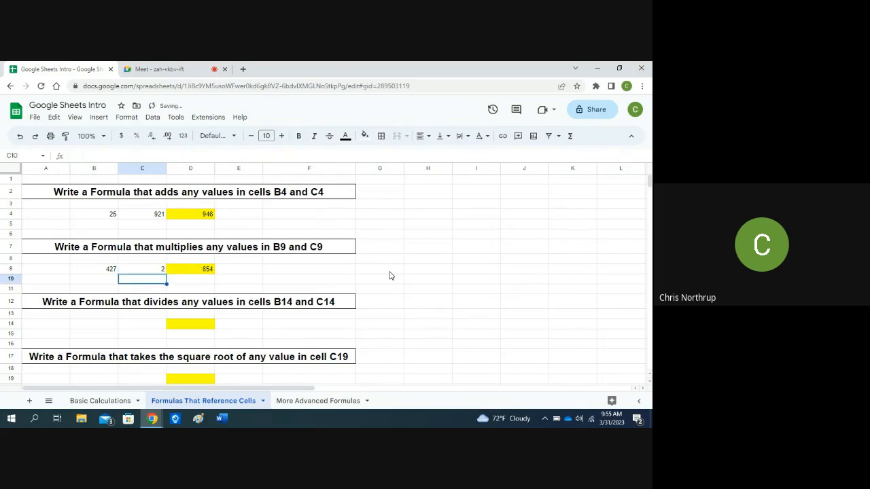
key(Up)
key(Left)
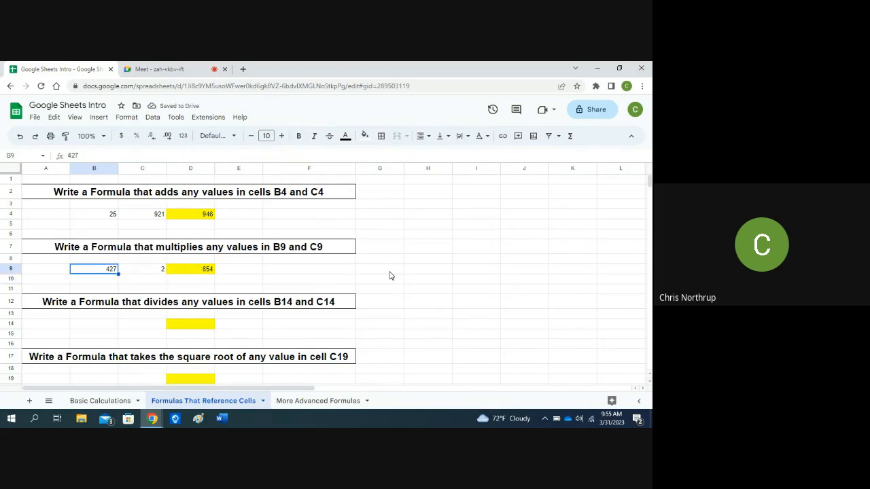
text(65.21)
key(Return)
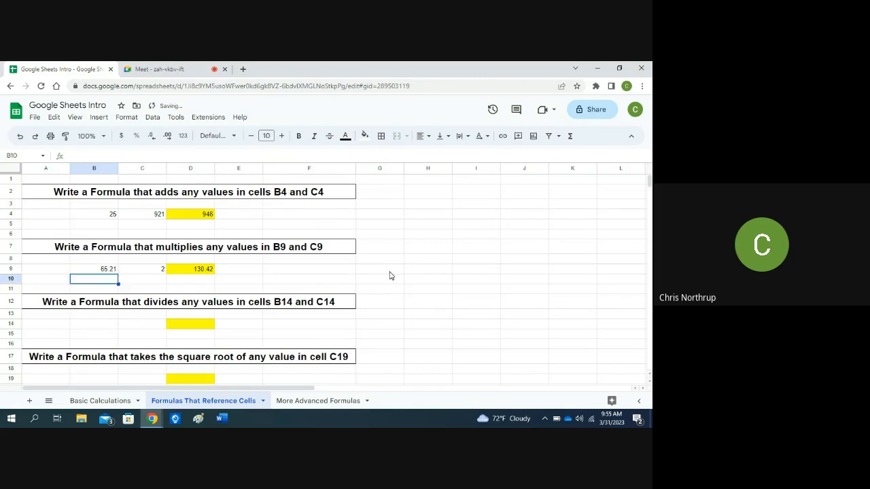
Enter the formula =B14/C14 in cell D14 under the division exercise.
key(Up)
key(Right)
key(Right)
key(Down)
key(Down)
key(Down)
key(Down)
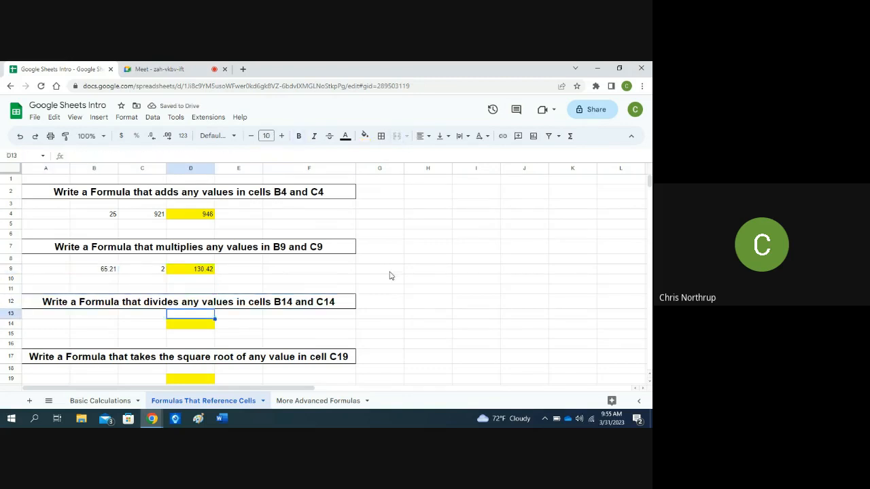
key(Down)
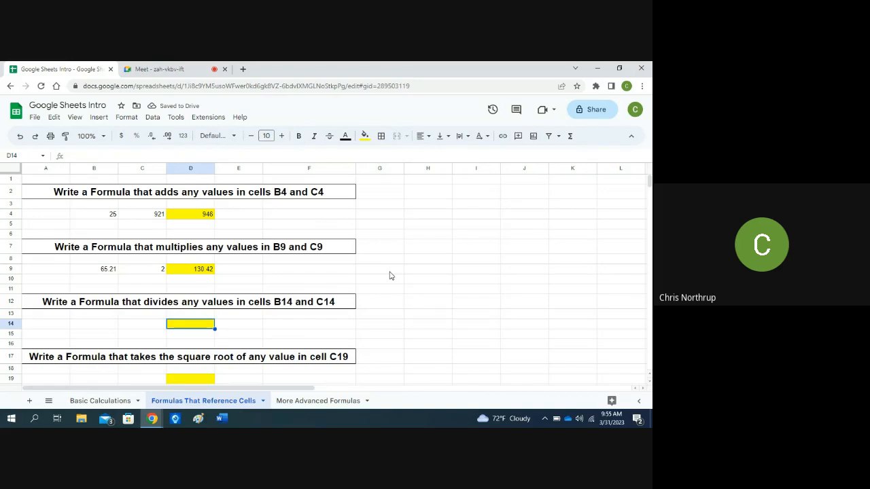
text(=)
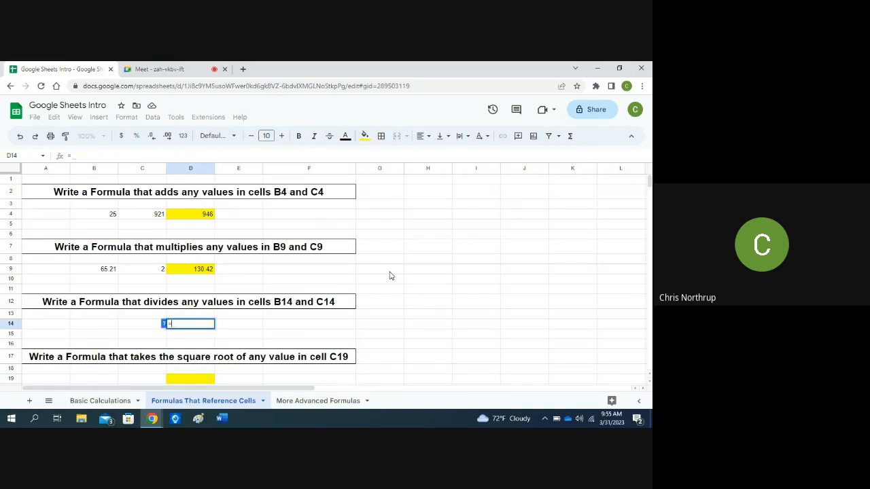
key(Left)
key(Left)
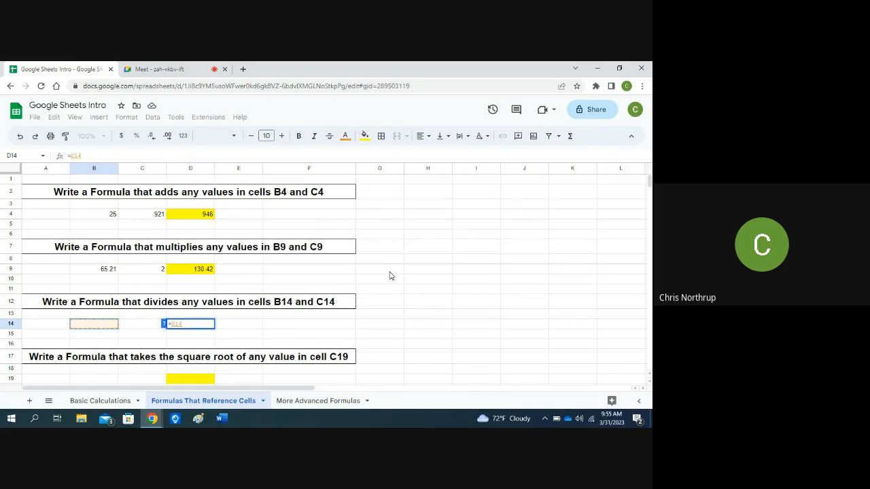
text(/)
key(Left)
key(Return)
Check the division formula in D14 and enter 100 in cell B14 and 25 in cell C14.
key(Up)
key(Left)
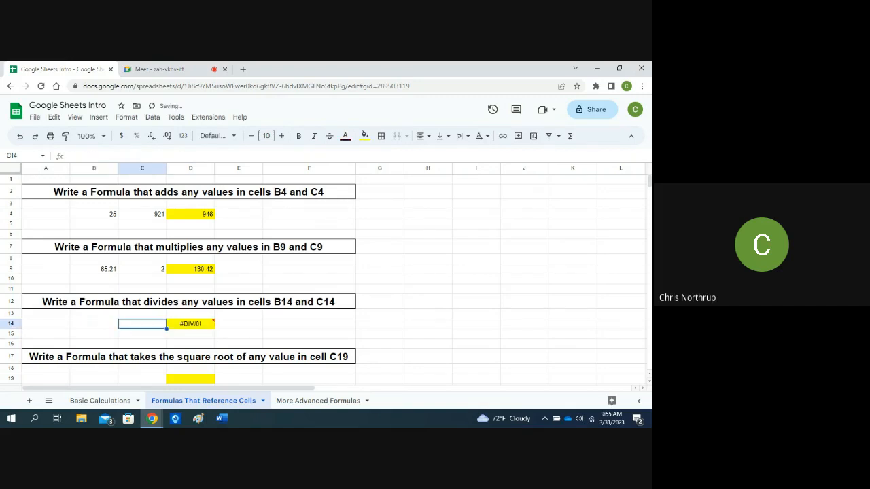
key(Left)
key(Right)
key(Right)
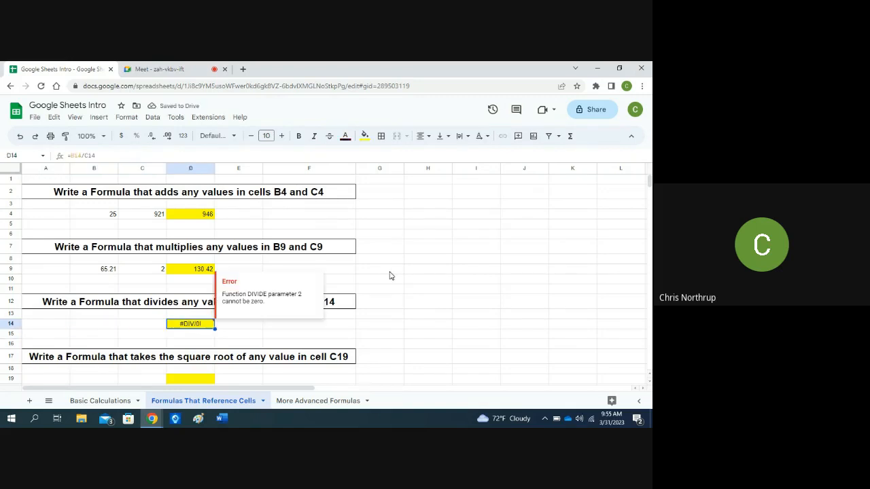
key(Left)
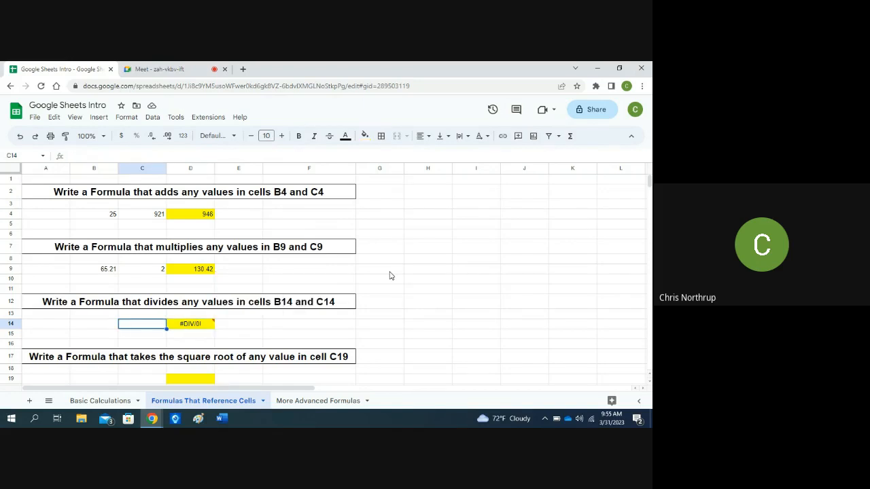
key(Left)
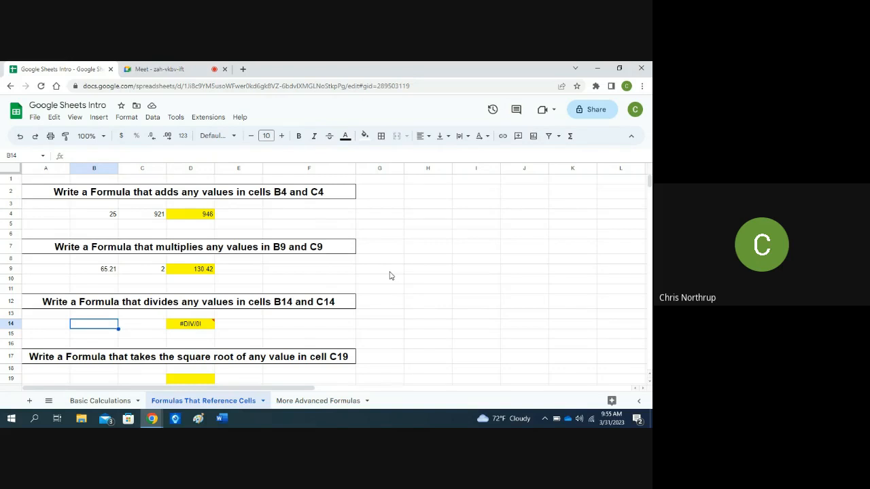
text(100)
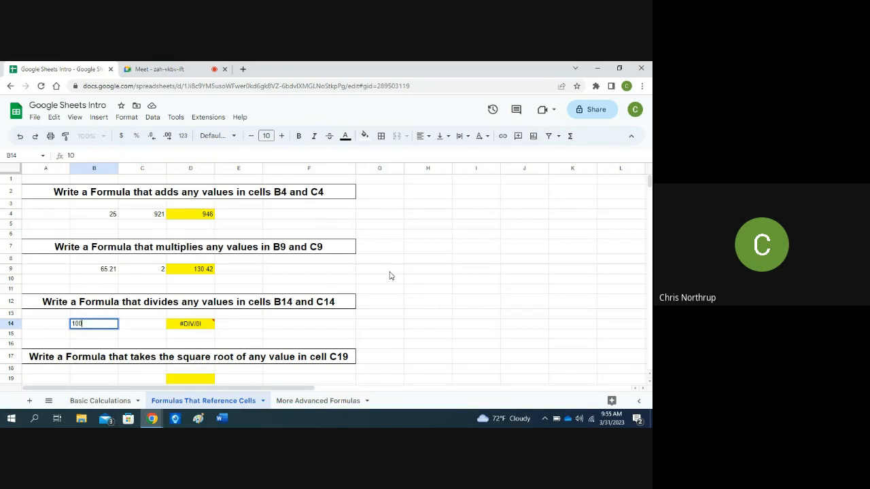
key(Tab)
text(25)
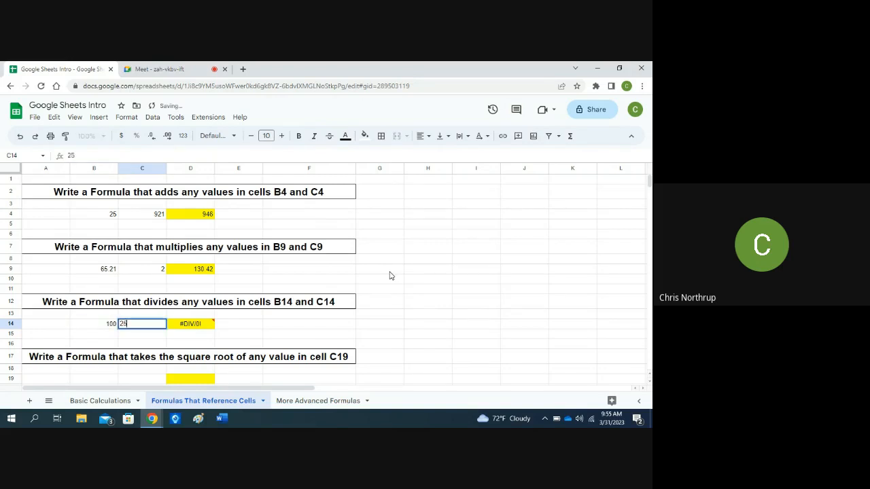
key(Return)
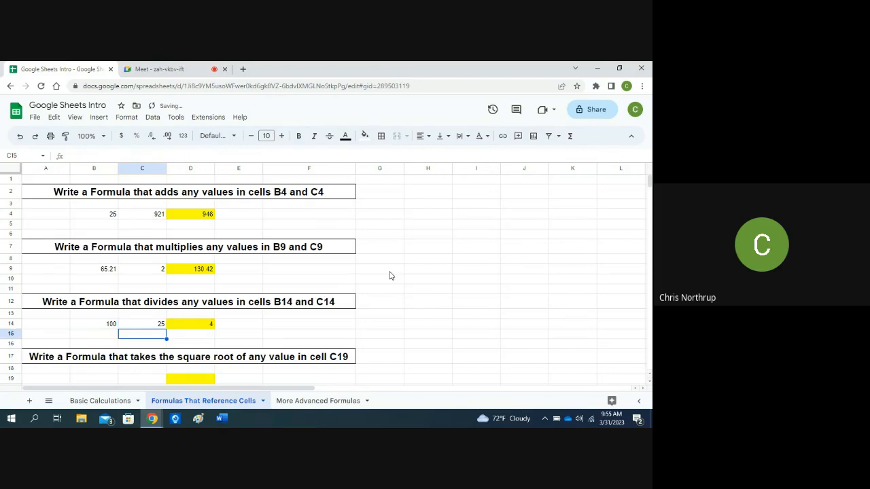
Test the division formula by setting cell C14 to 50 and finally to 75.
key(Up)
text(50)
key(Return)
key(Up)
text(75)
key(Return)
key(Up)
Enter the formula =sqrt(C19) in cell D19 under the square root exercise.
key(Right)
key(Down)
key(Down)
key(Down)
key(Down)
key(Down)
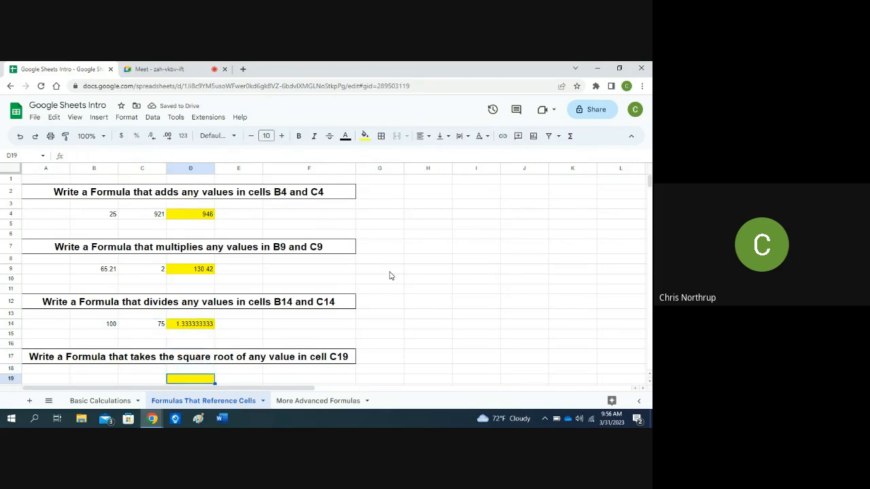
text(=sqrt)
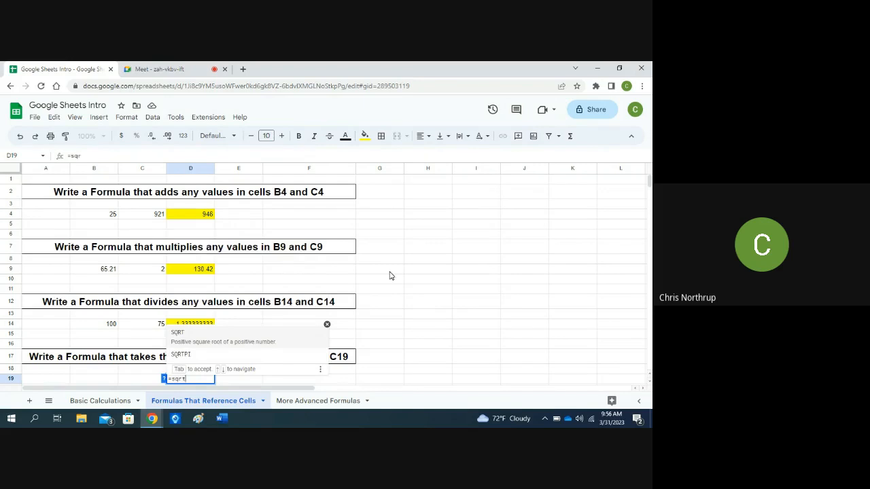
text(()
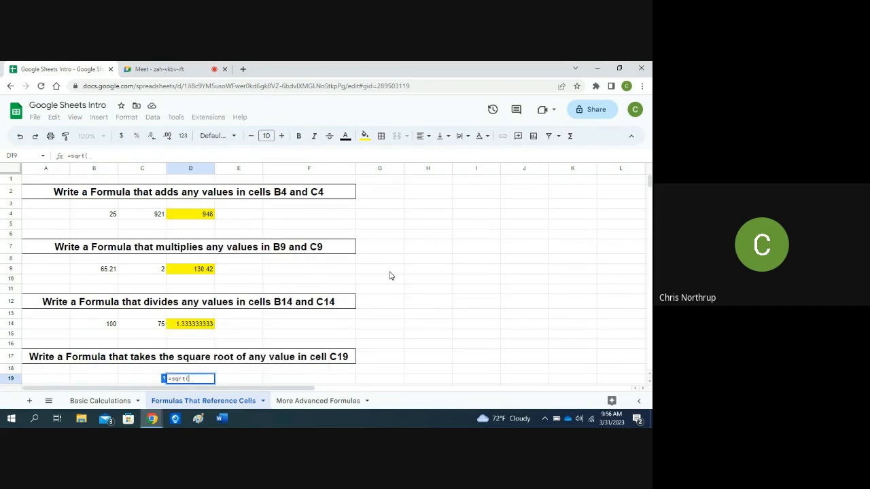
click(151, 381)
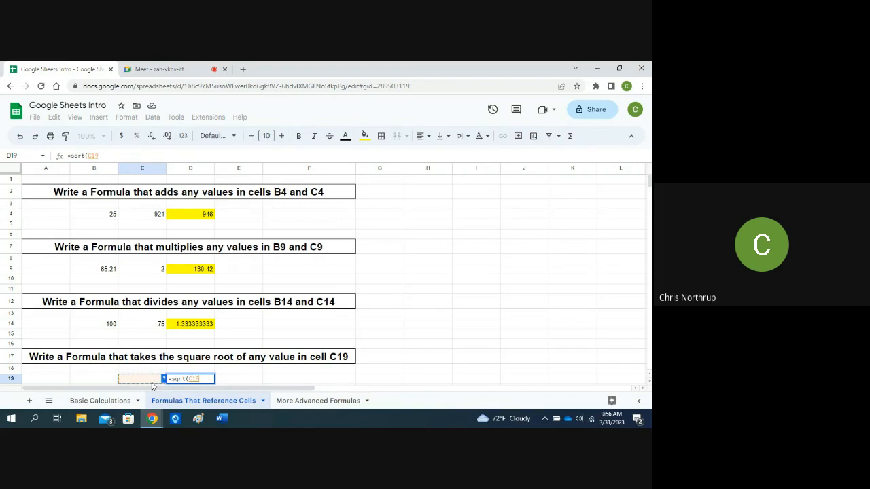
text())
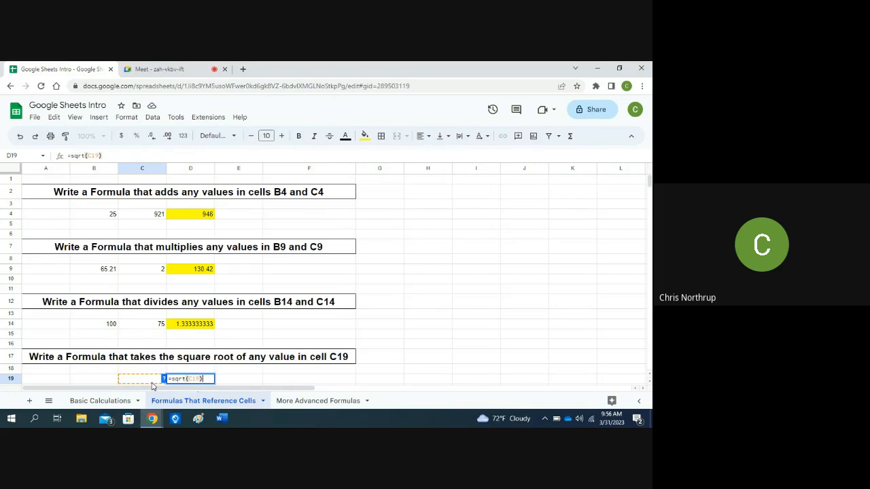
key(Return)
Test the square root formula by entering 225 and then 289 in cell C19.
key(Up)
key(Left)
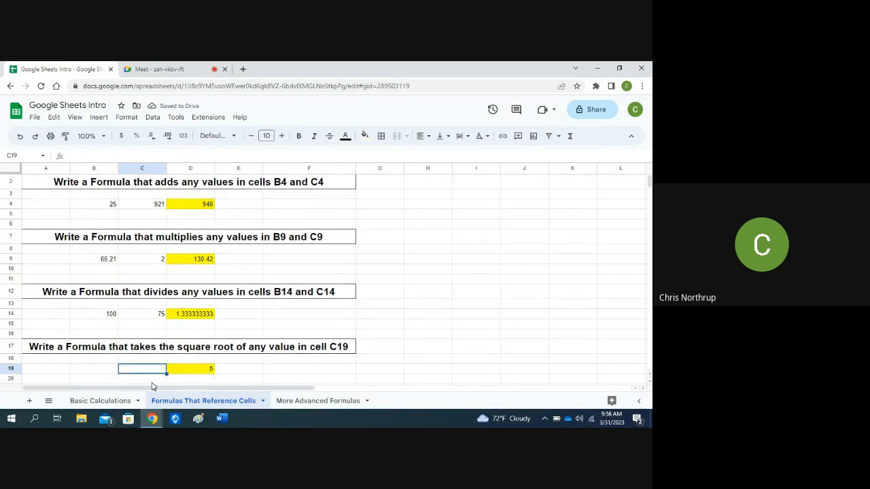
text(225)
key(Return)
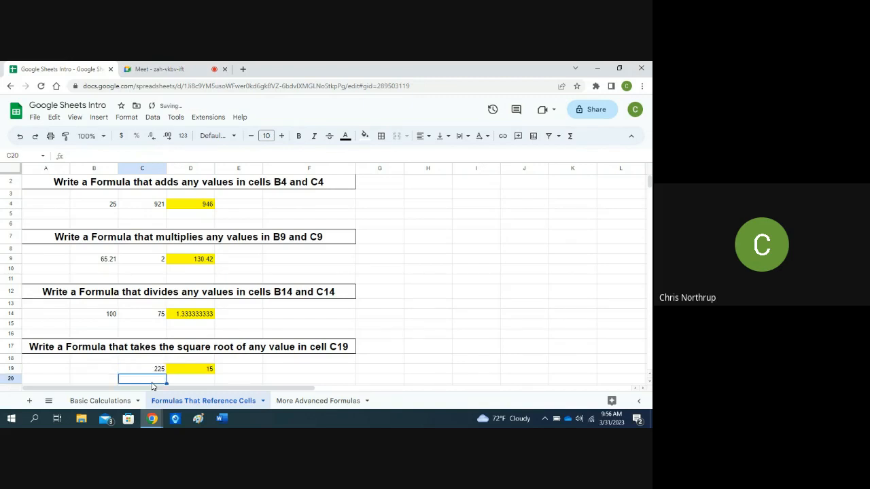
key(Up)
text(289)
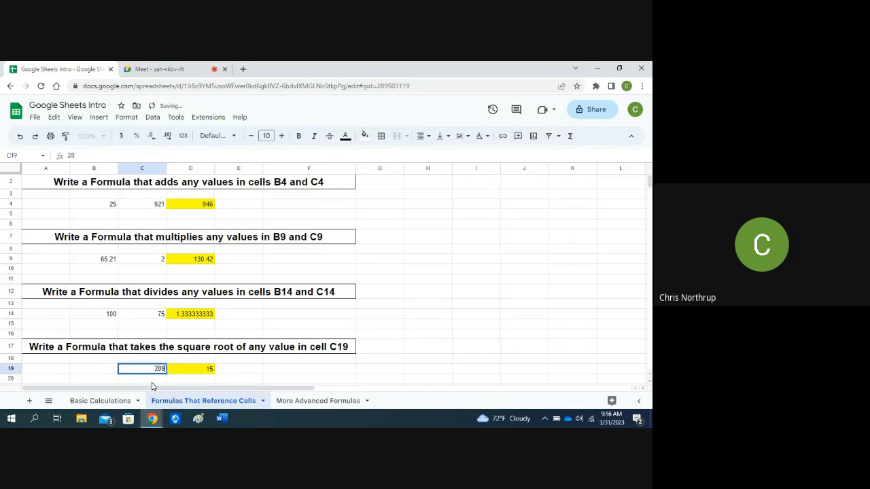
key(Return)
text(625)
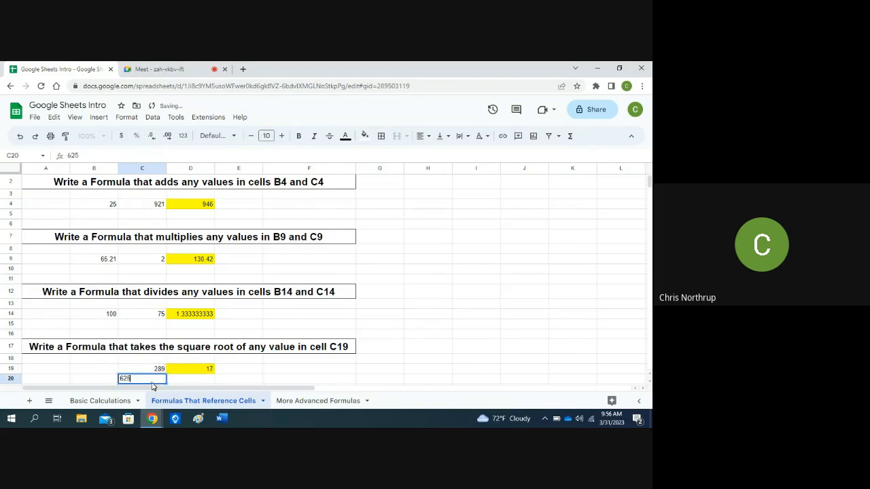
key(Return)
key(Up)
key(Delete)
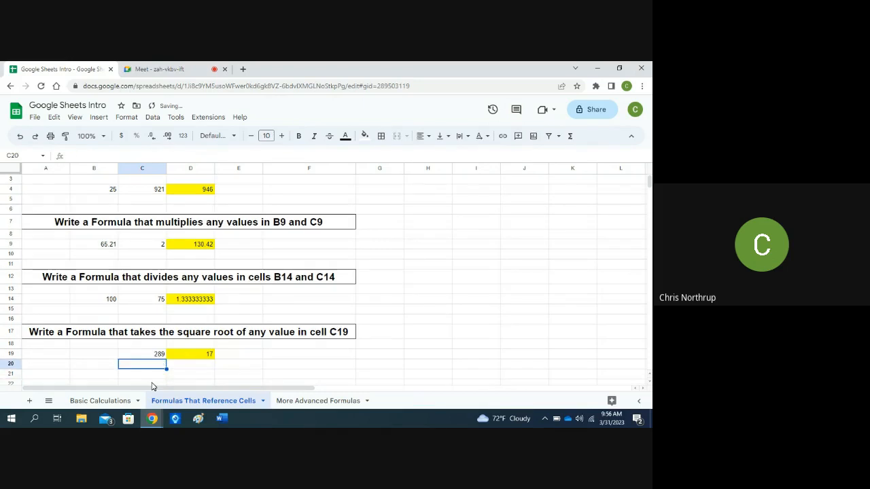
Replace the value in cell C19 with 625 to test the square root formula again.
key(Up)
key(Return)
key(BackSpace)
key(BackSpace)
key(BackSpace)
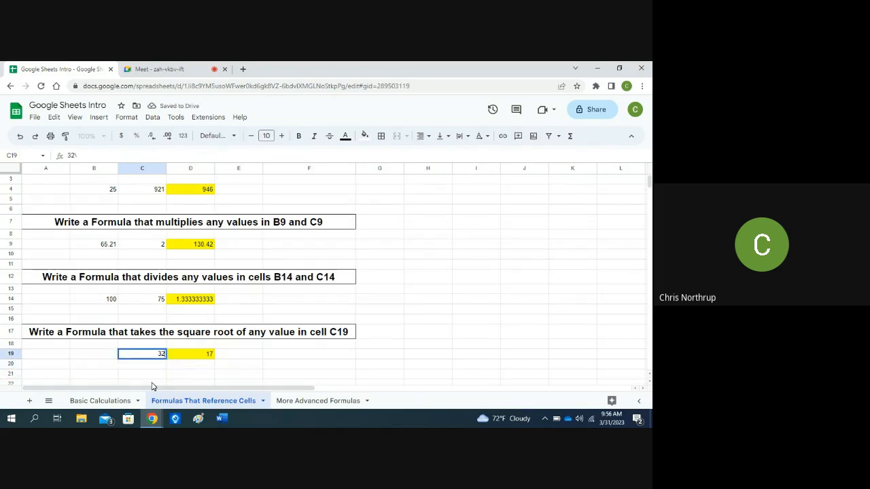
text(625)
key(Return)
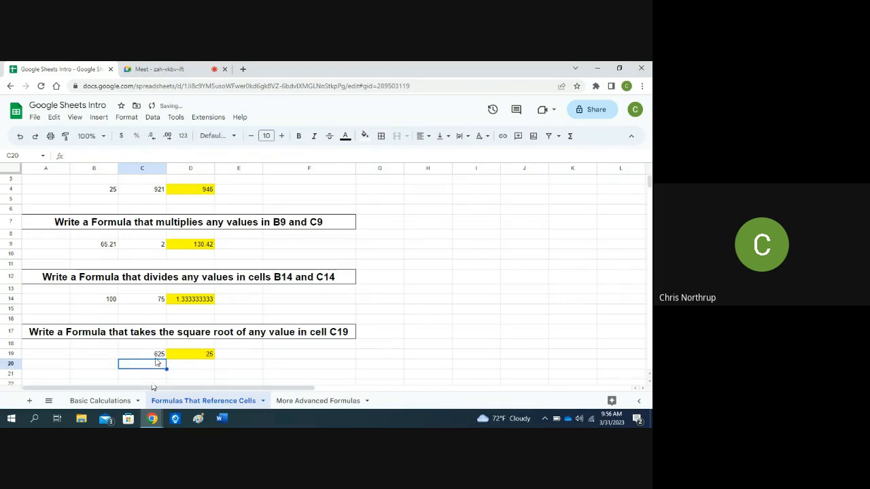
Enter 7 in cell B19 and 12 in cell C20, around the square root formula's input cell.
key(Left)
key(Up)
text(7)
key(Return)
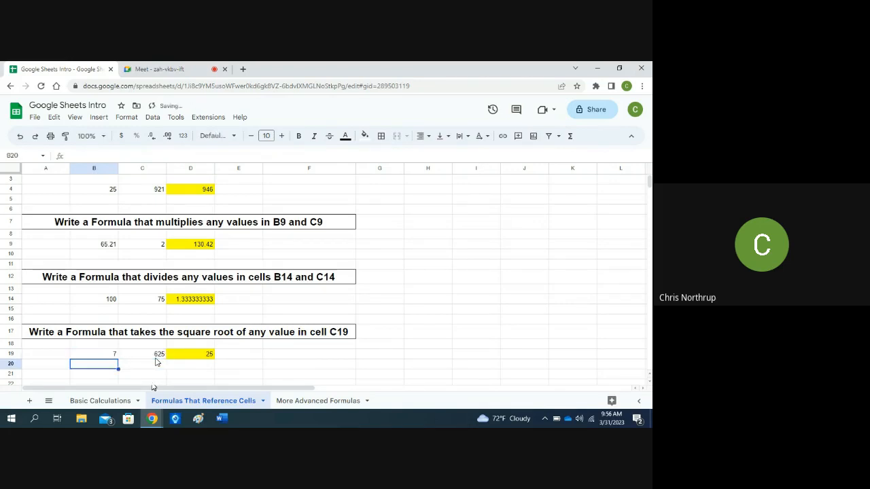
key(Right)
text(12)
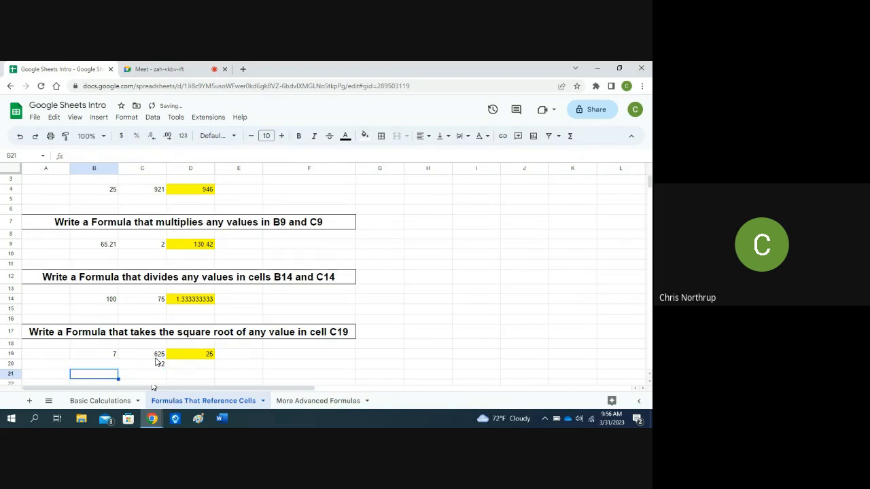